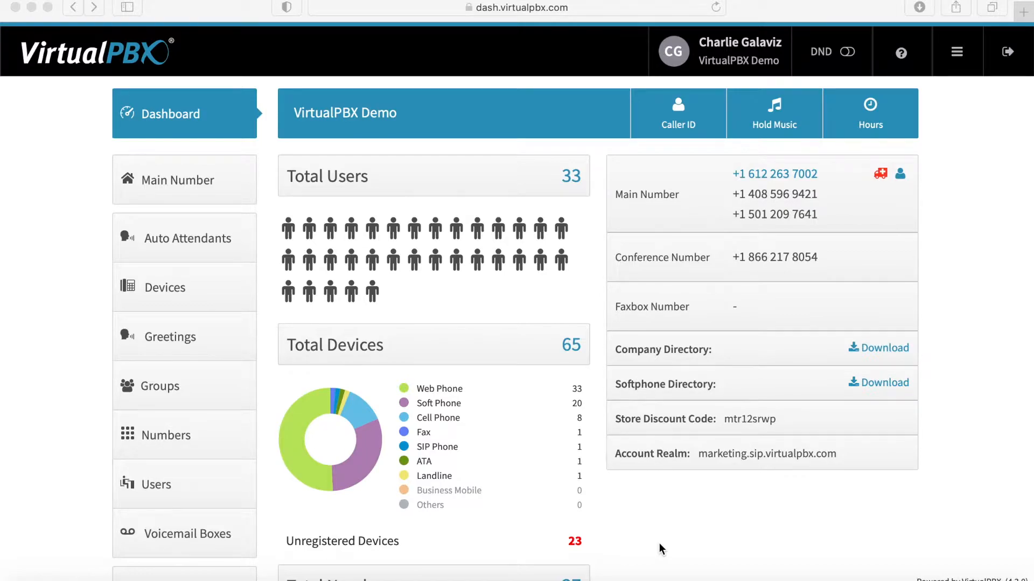
# Show the device types that can be newly added for the user at extension 1234
pyautogui.click(197, 489)
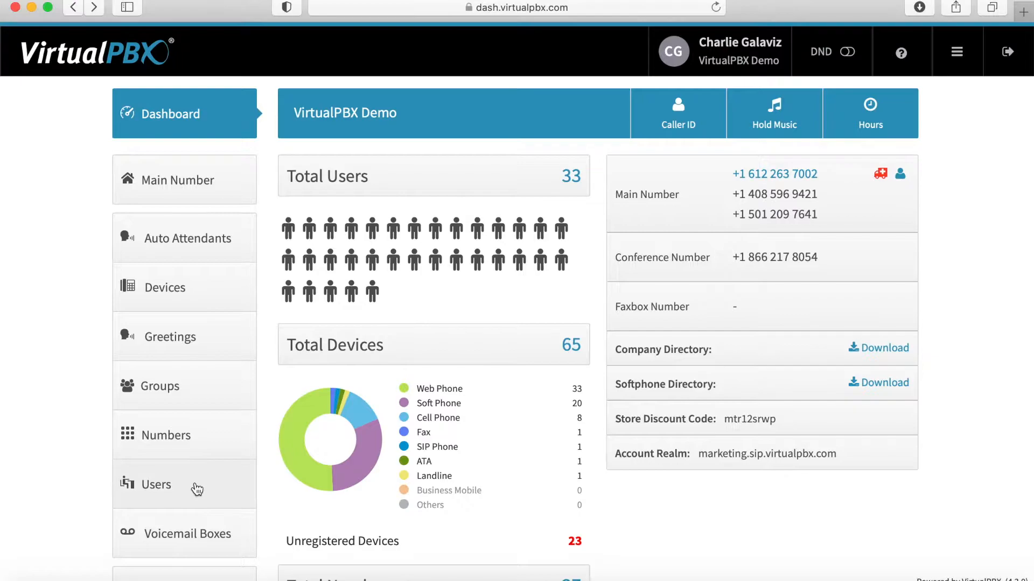
pyautogui.click(179, 484)
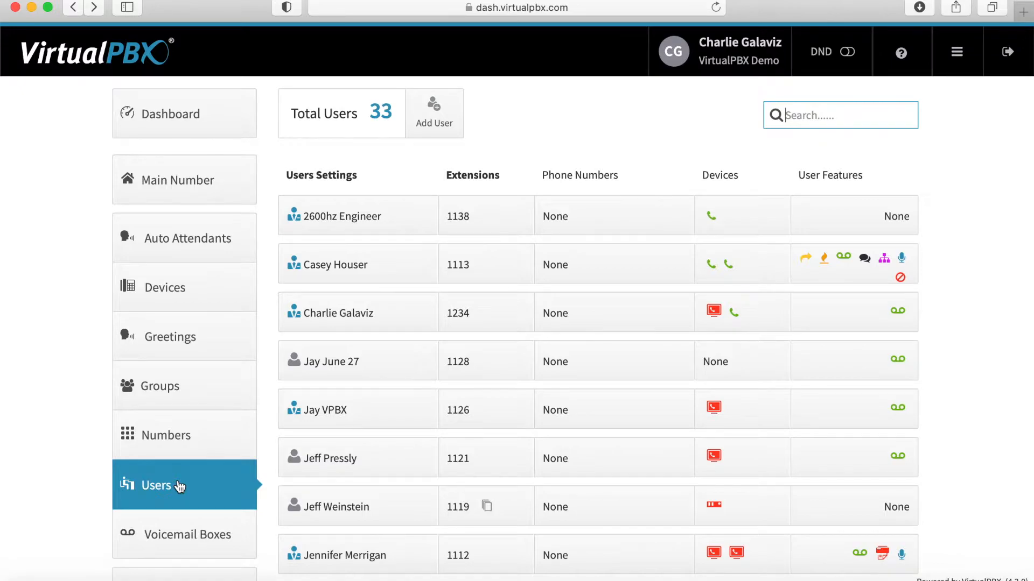
pyautogui.click(731, 317)
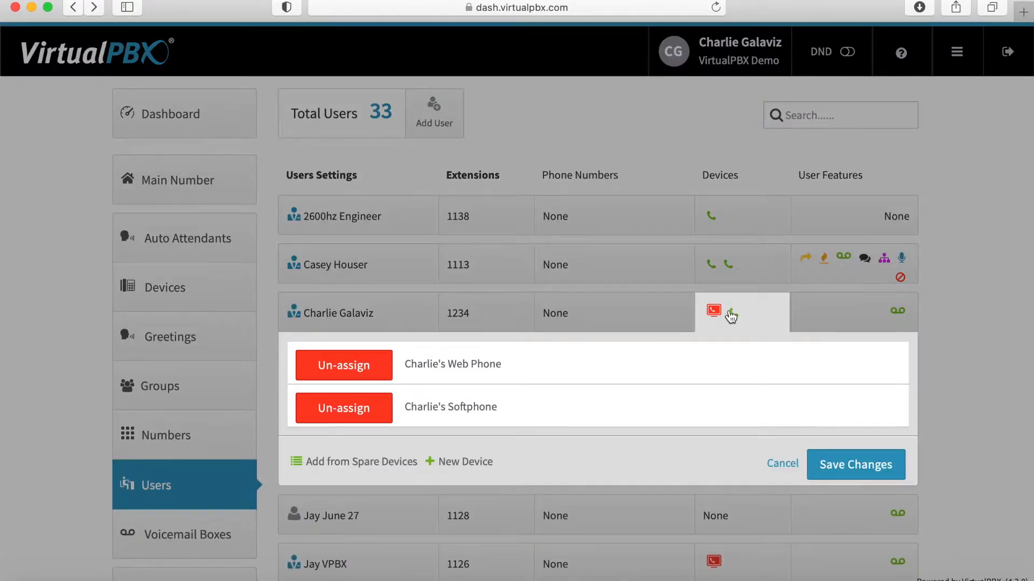
pyautogui.click(463, 462)
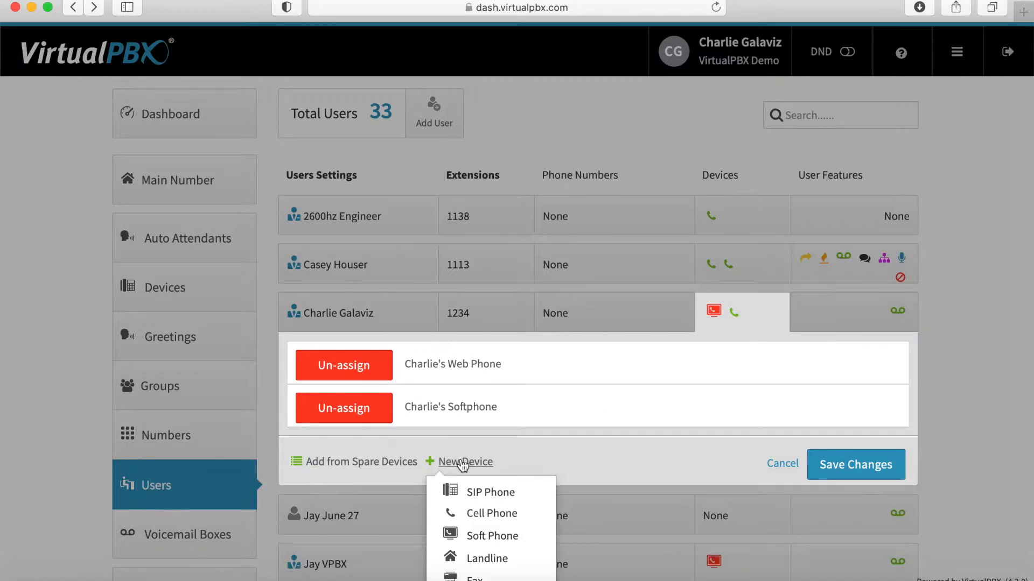
pyautogui.scroll(-3, 519, 440)
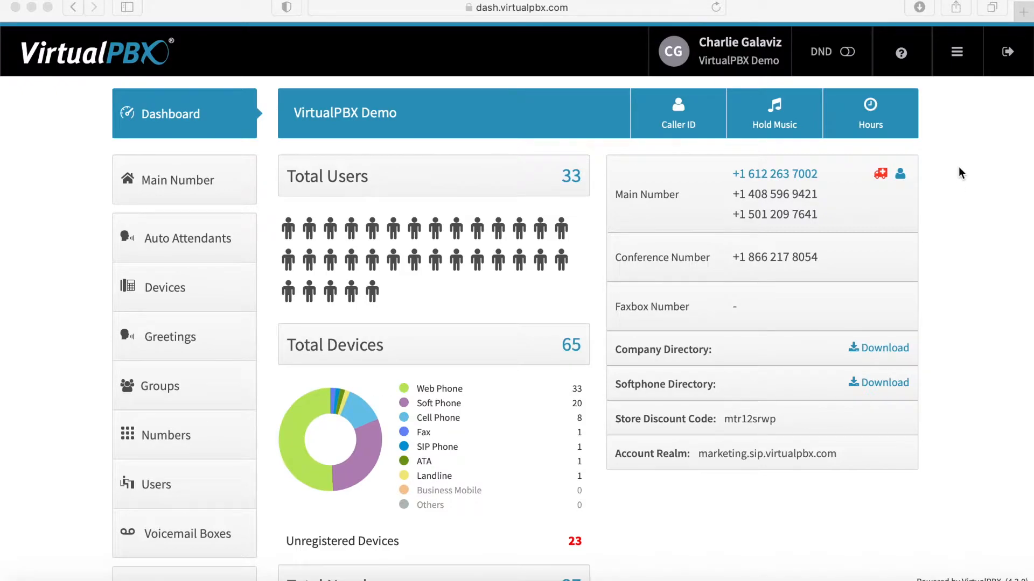
# Open ACD Queues and start creating a queue named New Queue
pyautogui.click(957, 54)
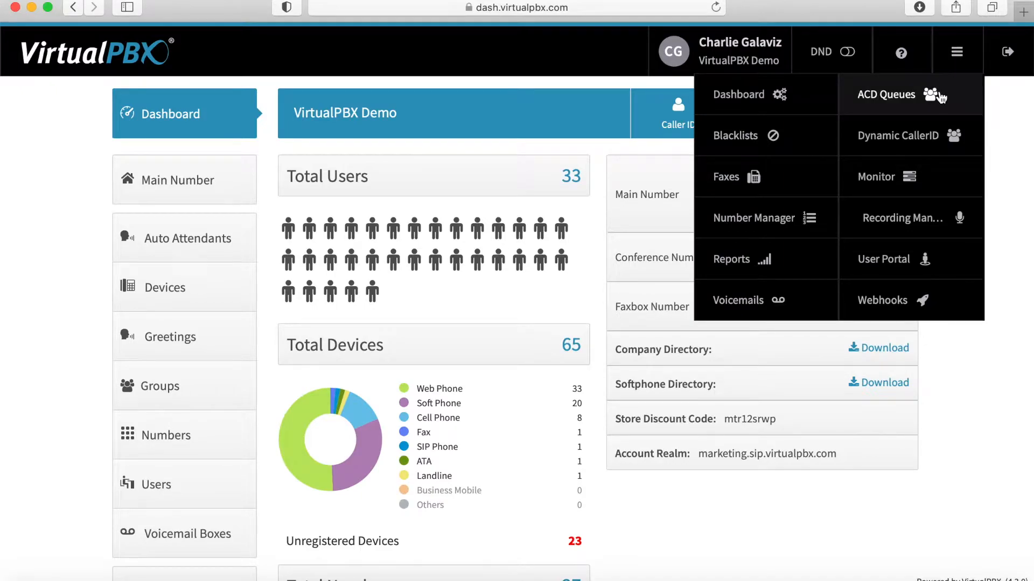
pyautogui.click(939, 94)
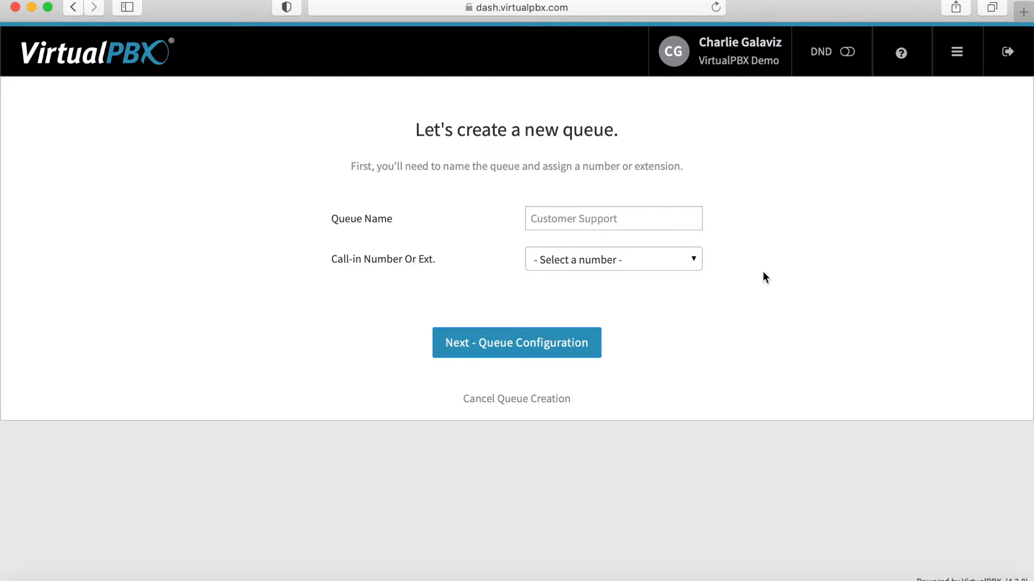
pyautogui.click(640, 218)
pyautogui.write('New Queue')
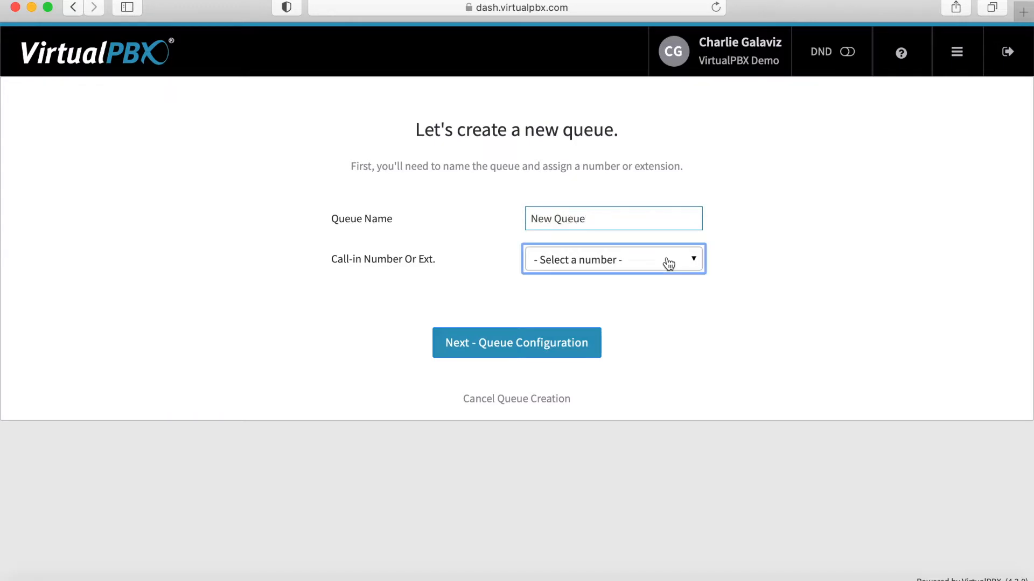
# Browse the spare numbers available as the queue's call-in number and close the list without selecting one
pyautogui.click(667, 262)
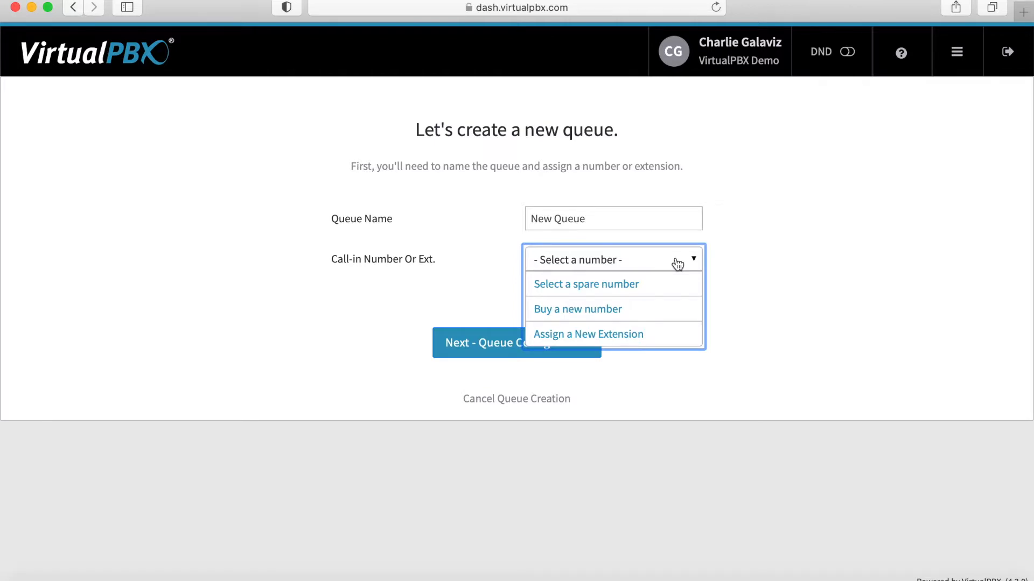
pyautogui.click(646, 284)
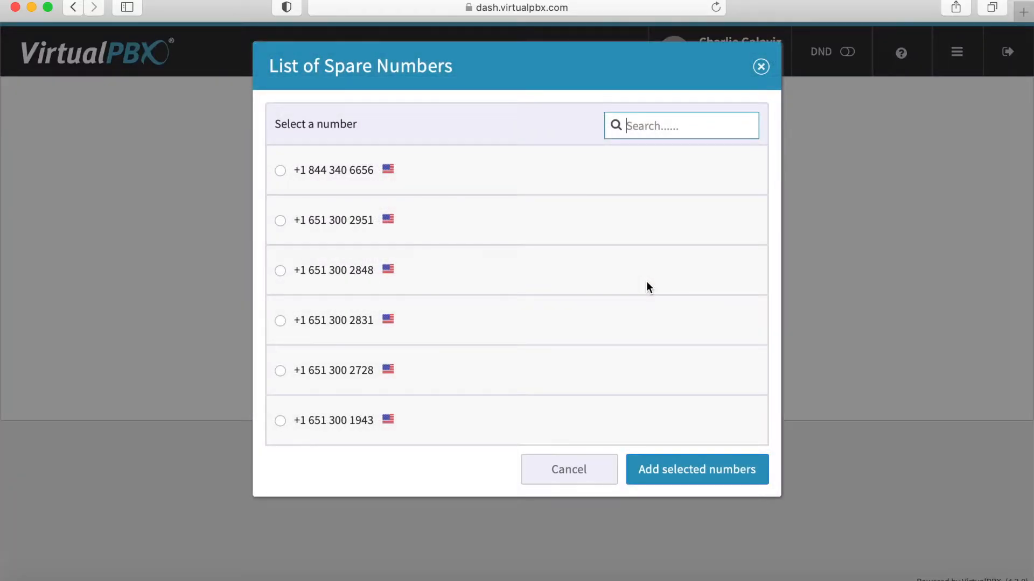
pyautogui.scroll(-5, 647, 284)
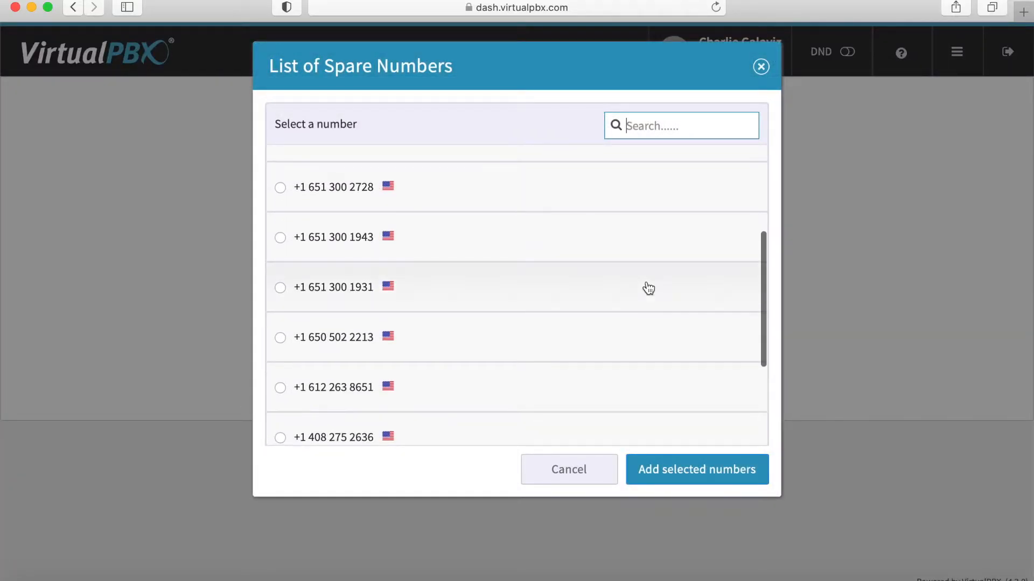
pyautogui.click(583, 473)
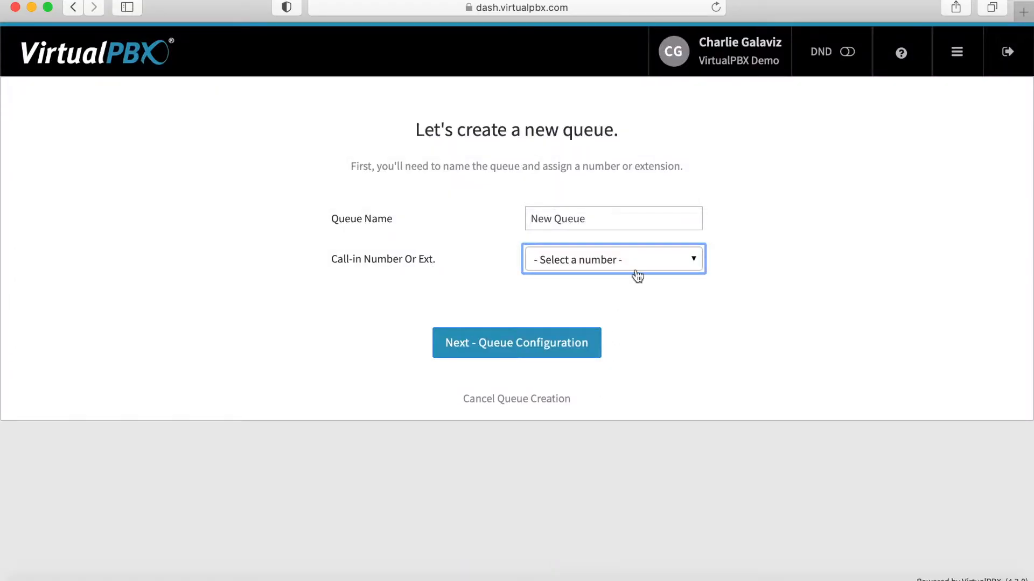
# Search for purchasable United States numbers in area code 408 and close the results without buying
pyautogui.click(666, 264)
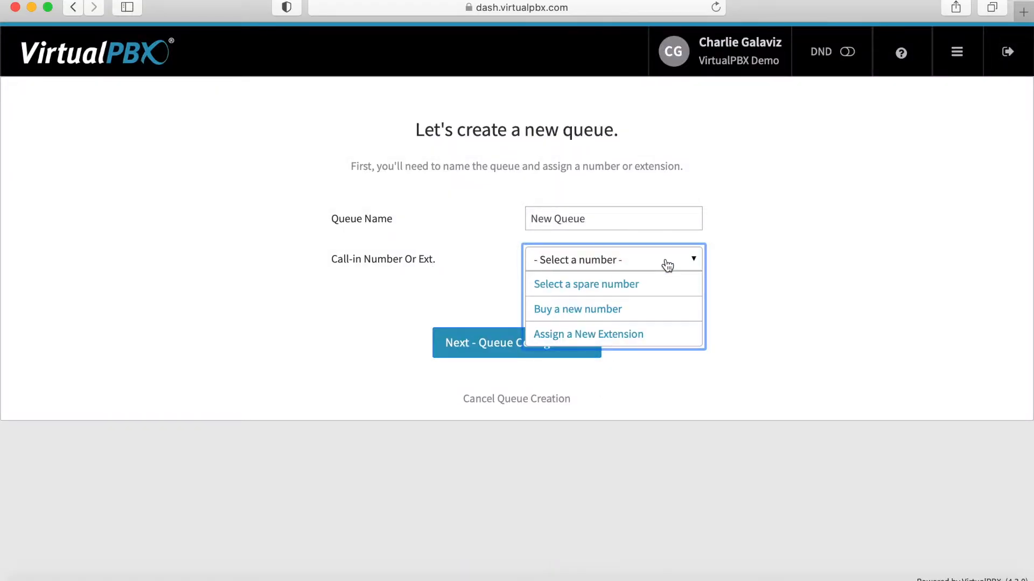
pyautogui.click(655, 315)
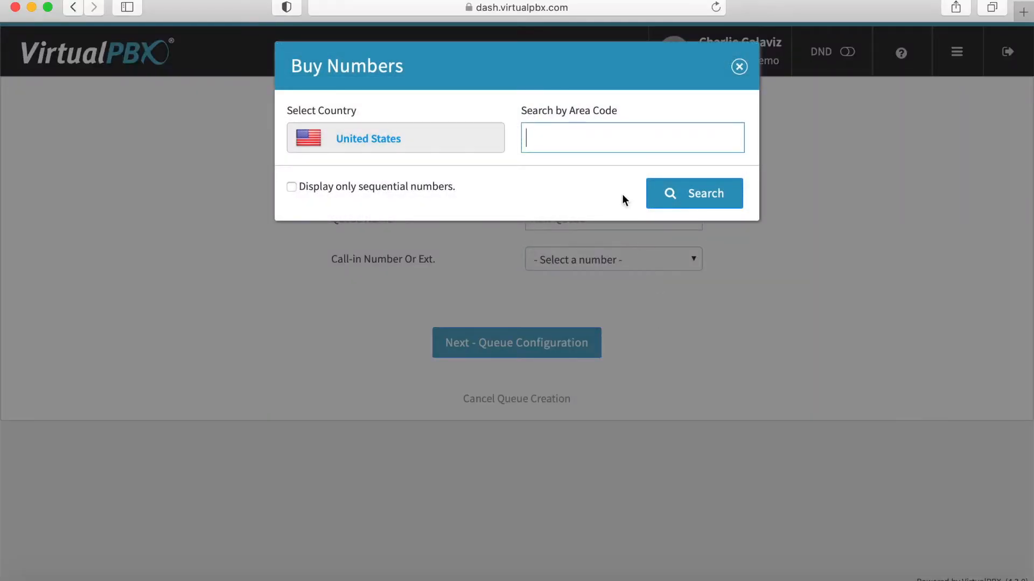
pyautogui.write('408')
pyautogui.click(677, 194)
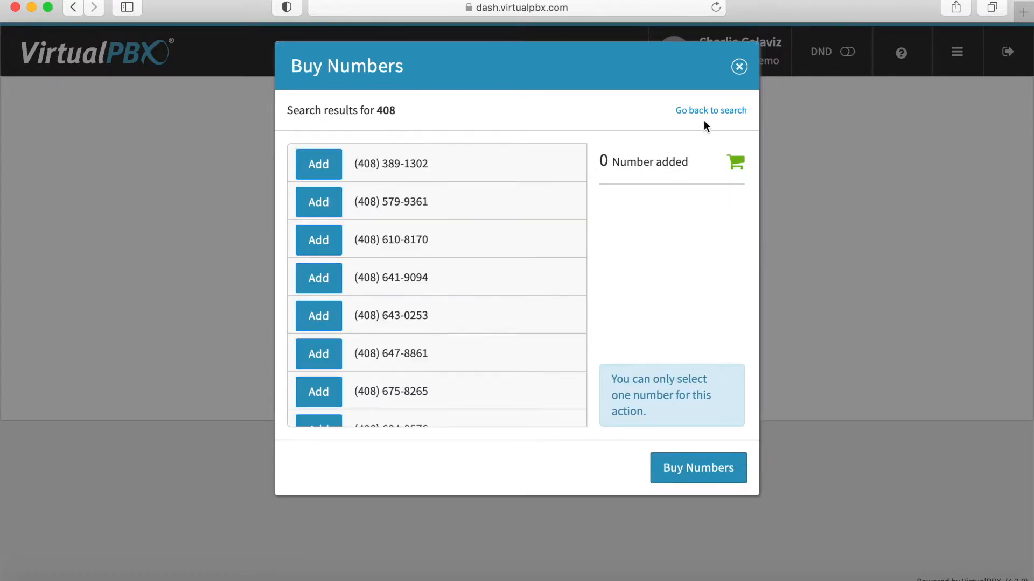
pyautogui.click(740, 68)
# Assign new extension 555 as the queue's call-in extension and continue to the queue configuration
pyautogui.click(630, 265)
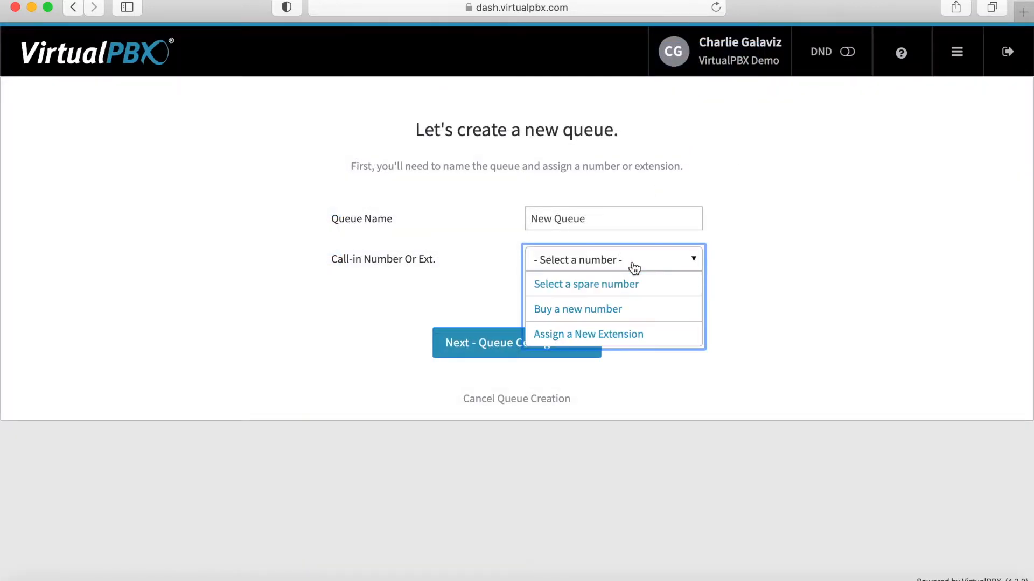
pyautogui.click(629, 335)
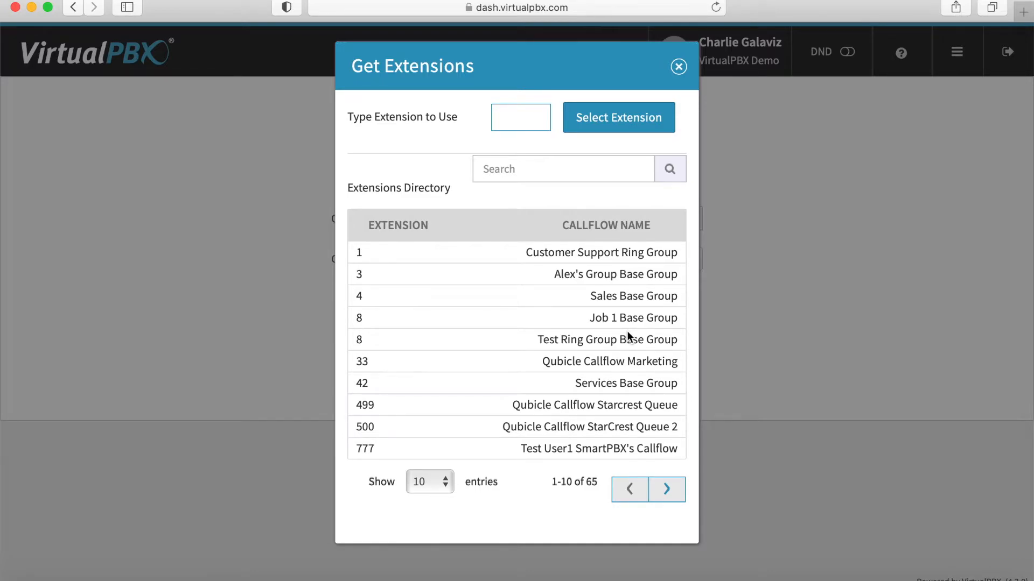
pyautogui.write('555')
pyautogui.click(624, 123)
pyautogui.click(509, 344)
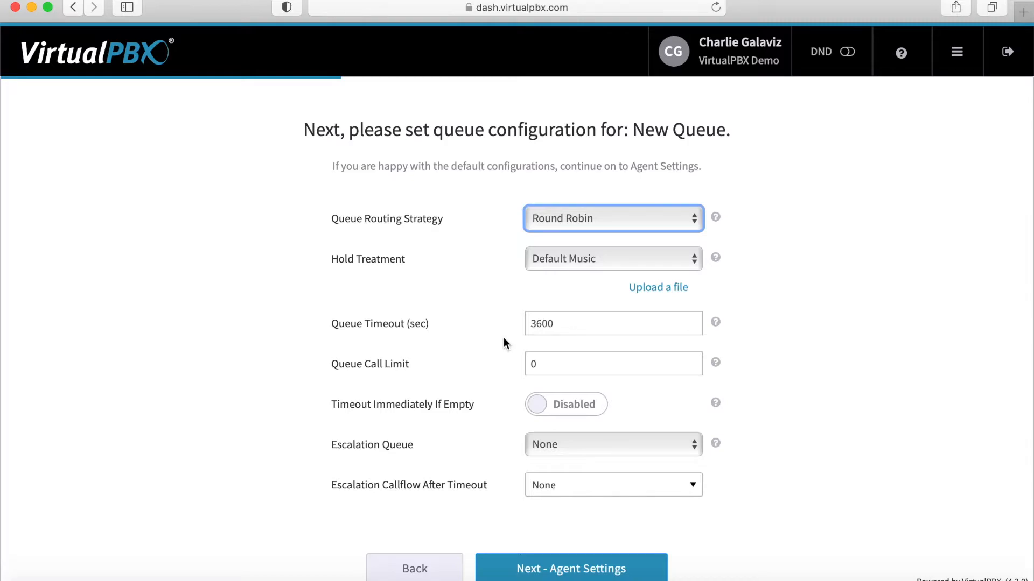
# Review the queue routing strategy and hold treatment options, keeping Round Robin and Default Music
pyautogui.click(610, 216)
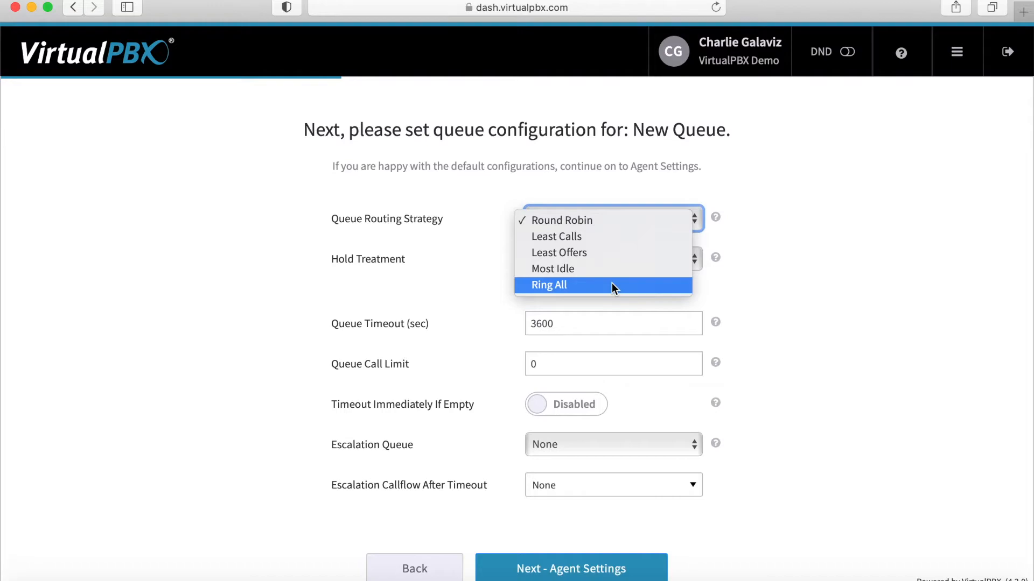
pyautogui.click(705, 285)
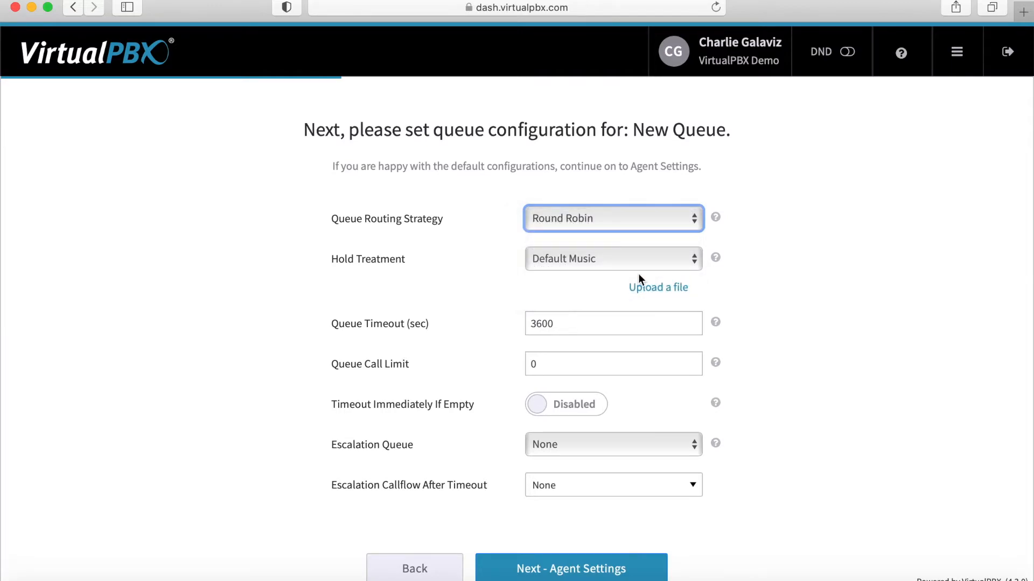
pyautogui.click(633, 259)
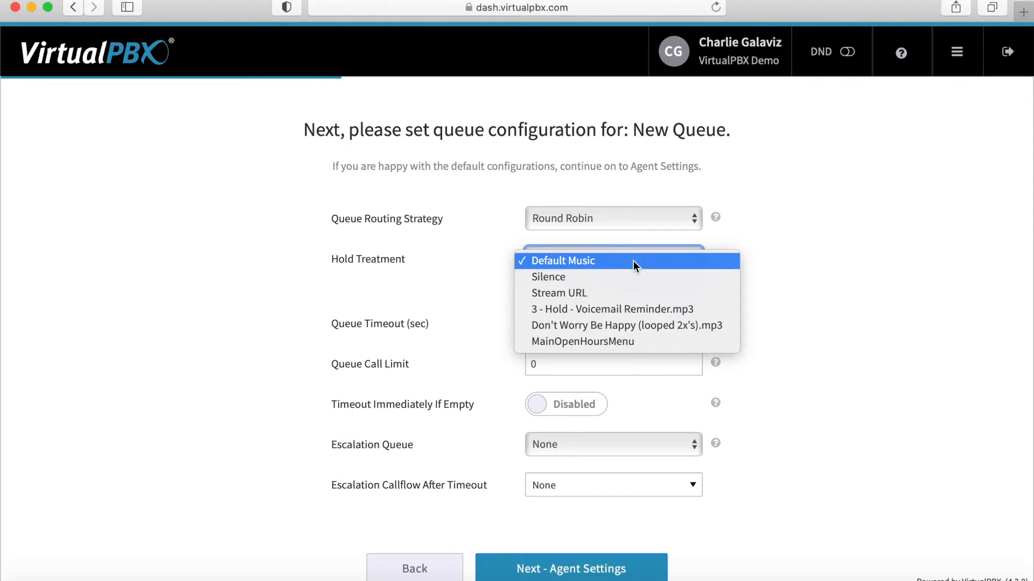
pyautogui.click(633, 261)
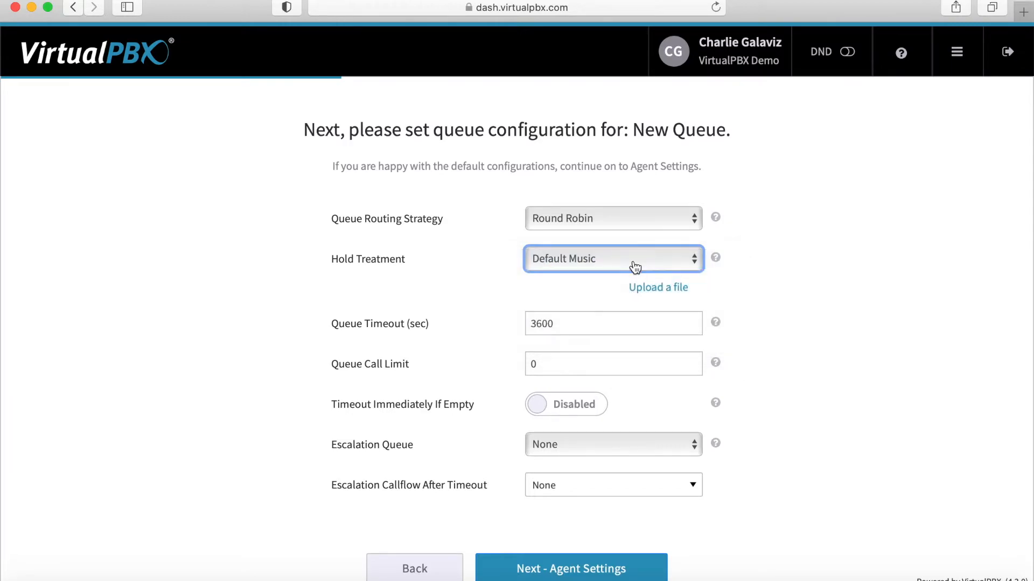
# Accept the default queue configuration and agent settings, and finish creating the queue
pyautogui.scroll(-1, 753, 290)
pyautogui.scroll(-3, 752, 294)
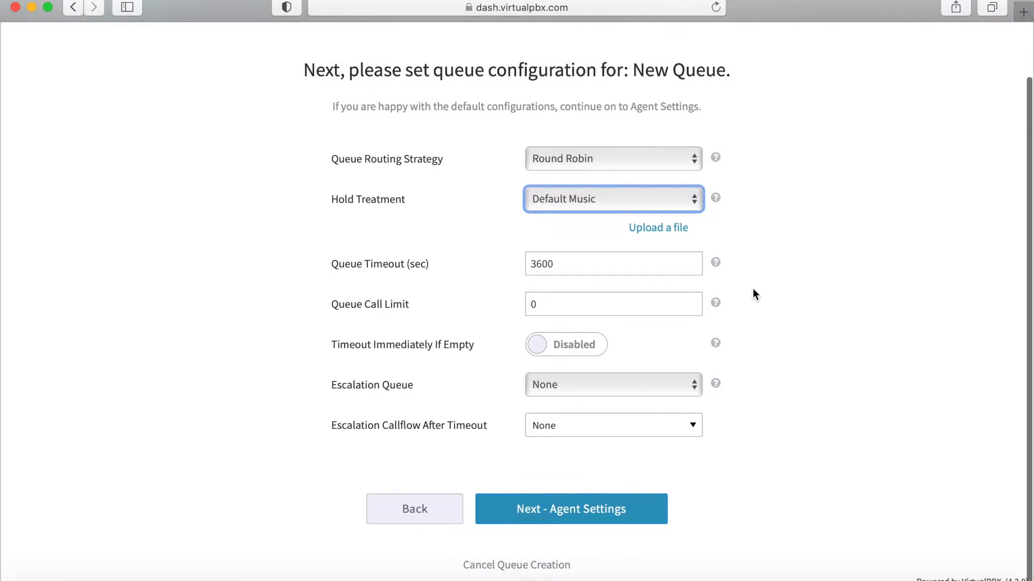
pyautogui.scroll(-1, 751, 321)
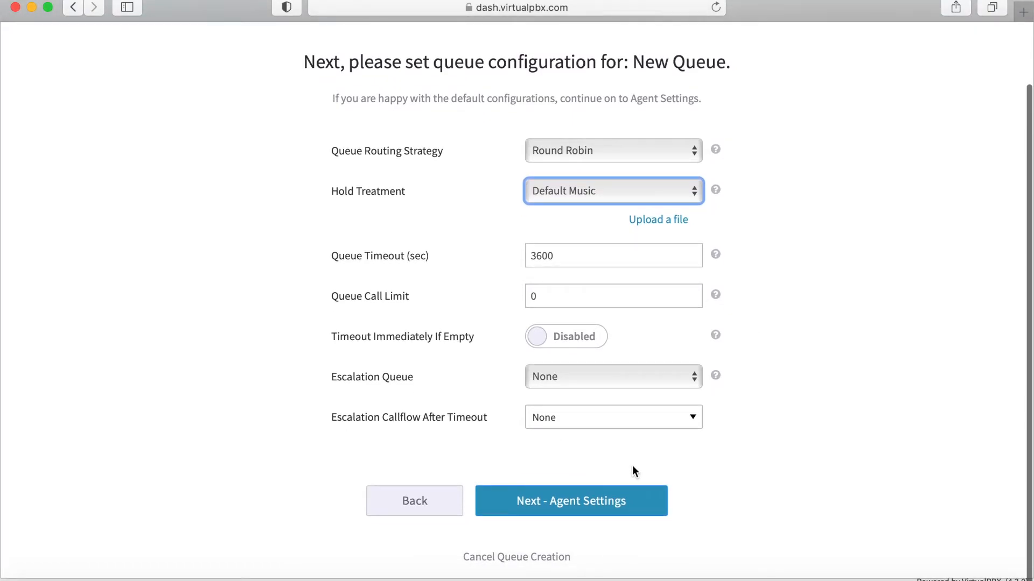
pyautogui.click(618, 501)
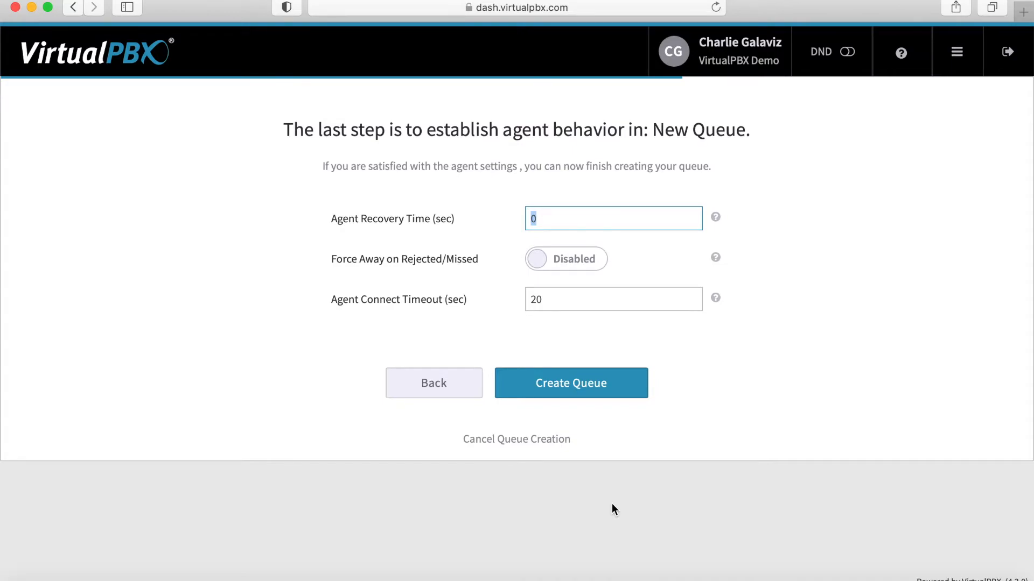
pyautogui.click(580, 393)
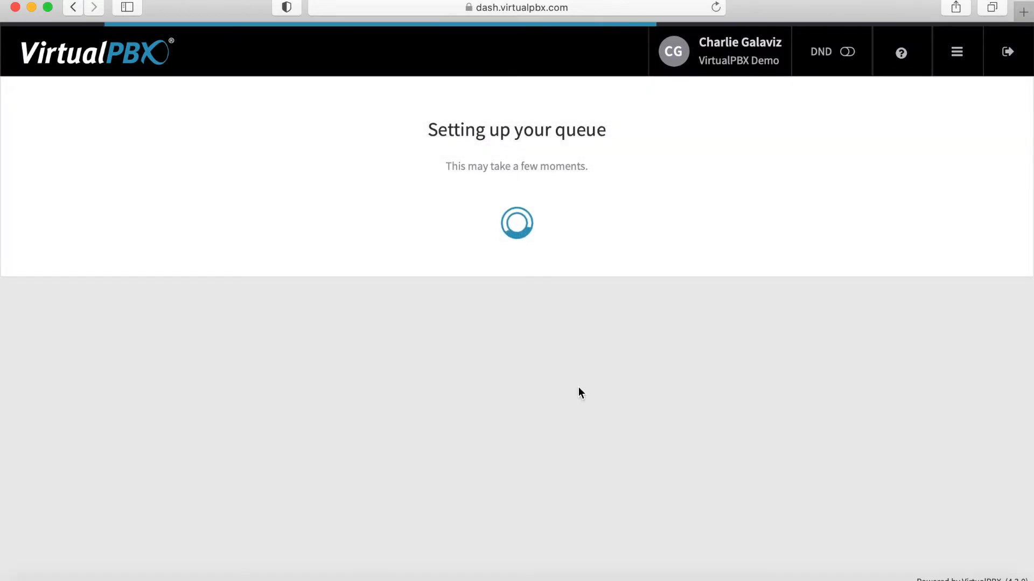
pyautogui.click(538, 327)
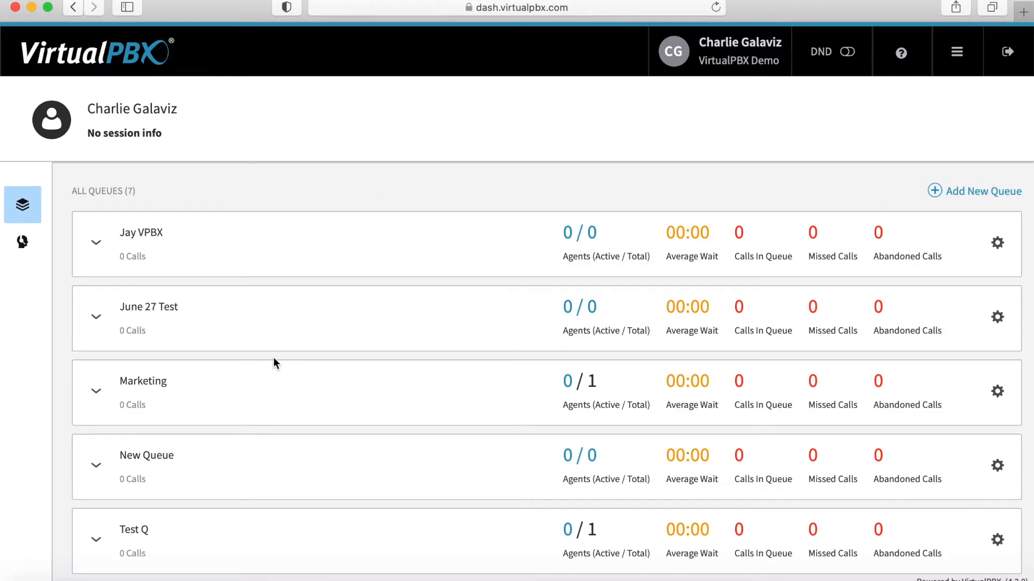
# Assign the first and third available users as agents of New Queue and save the changes
pyautogui.click(150, 471)
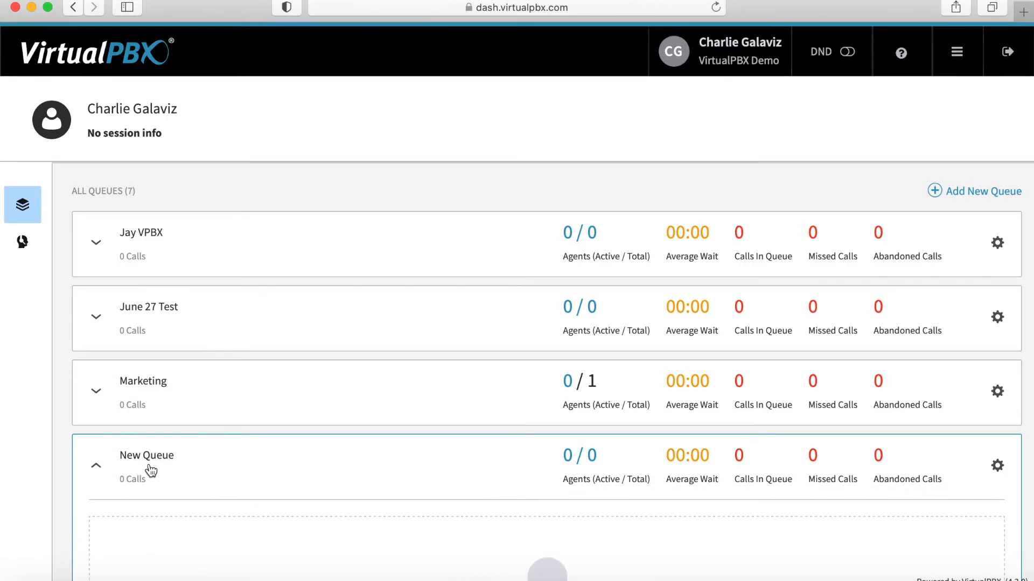
pyautogui.scroll(-3, 150, 471)
pyautogui.scroll(-4, 149, 470)
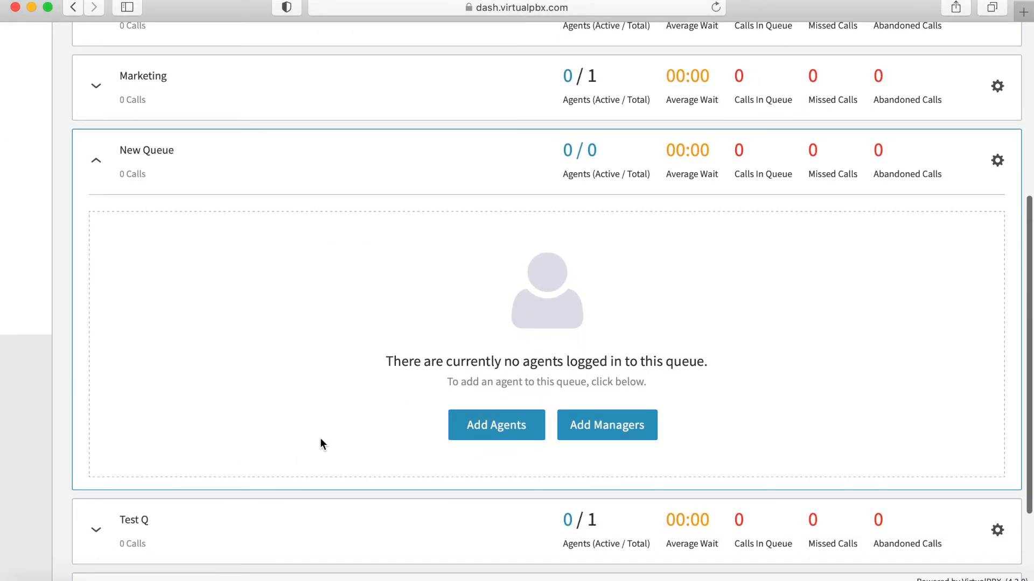
pyautogui.click(471, 430)
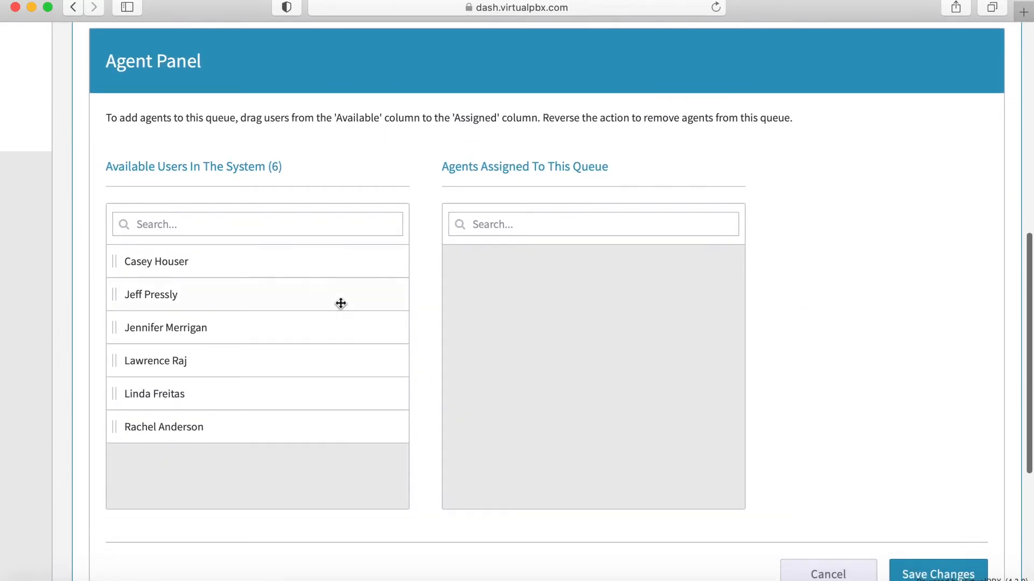
pyautogui.moveTo(292, 264); pyautogui.dragTo(567, 278)
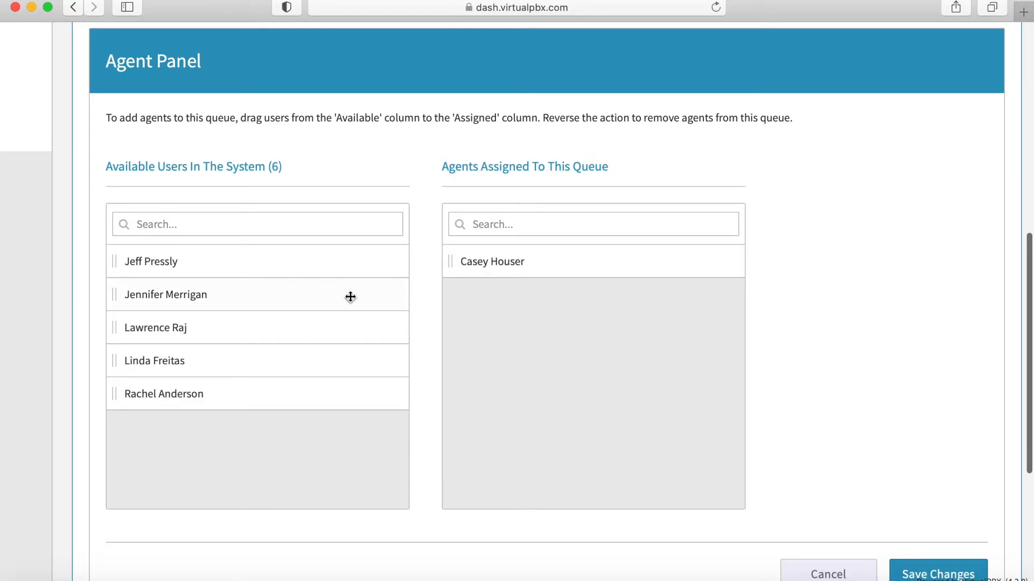
pyautogui.moveTo(337, 295); pyautogui.dragTo(683, 304)
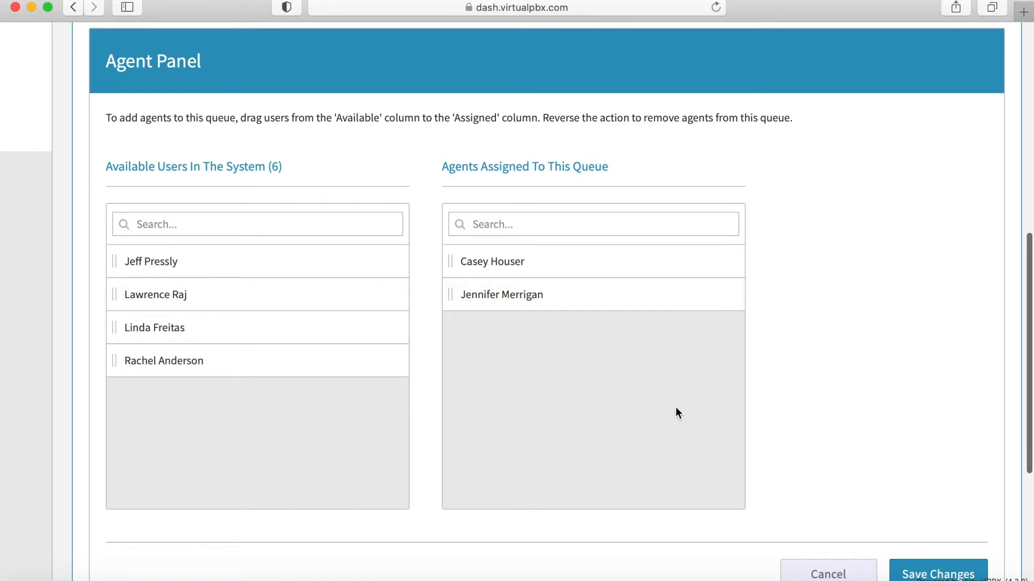
pyautogui.scroll(-4, 676, 410)
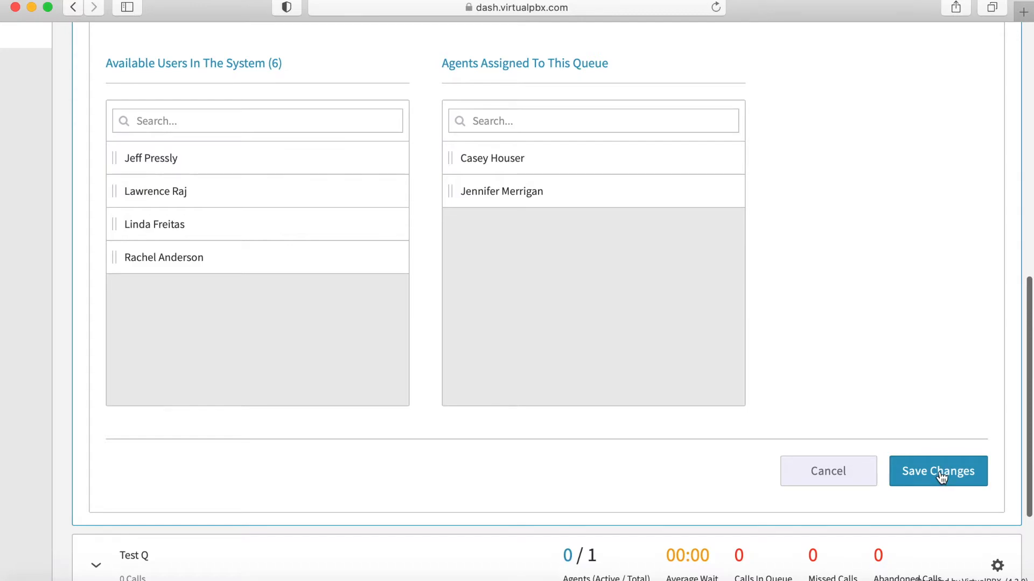
pyautogui.click(939, 473)
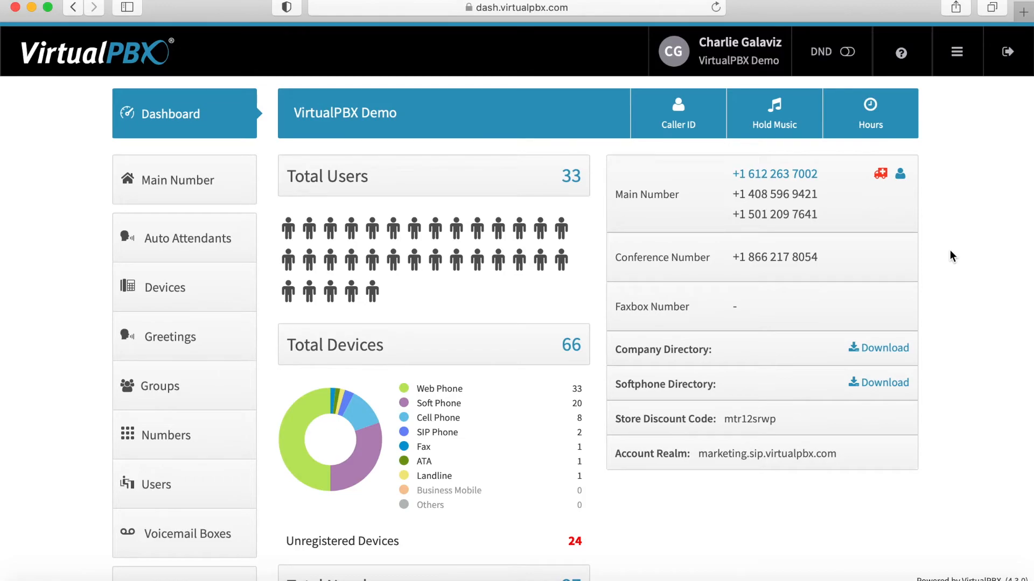
# Go to the ACD Queues application and begin an agent session
pyautogui.click(963, 70)
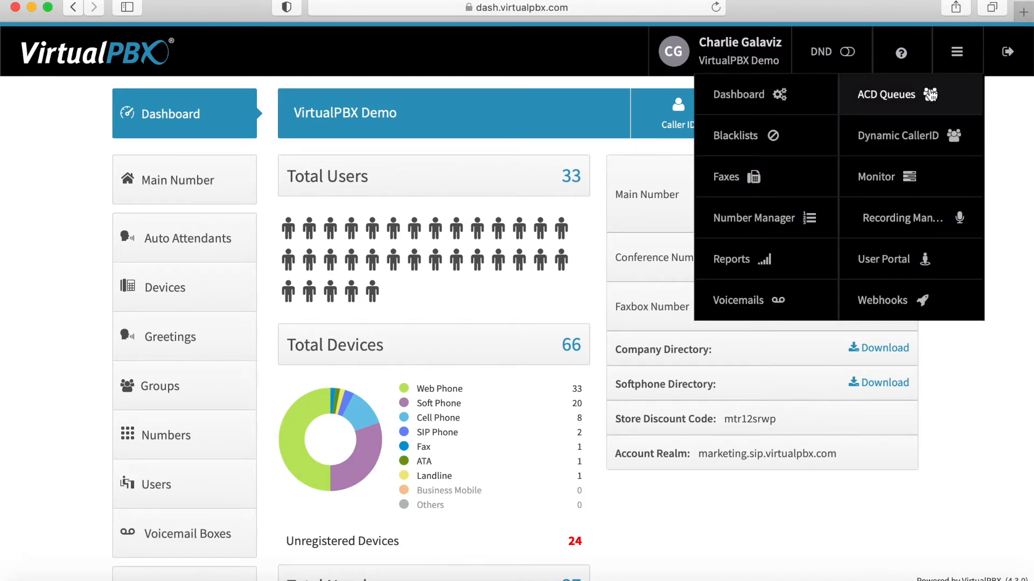
pyautogui.click(922, 96)
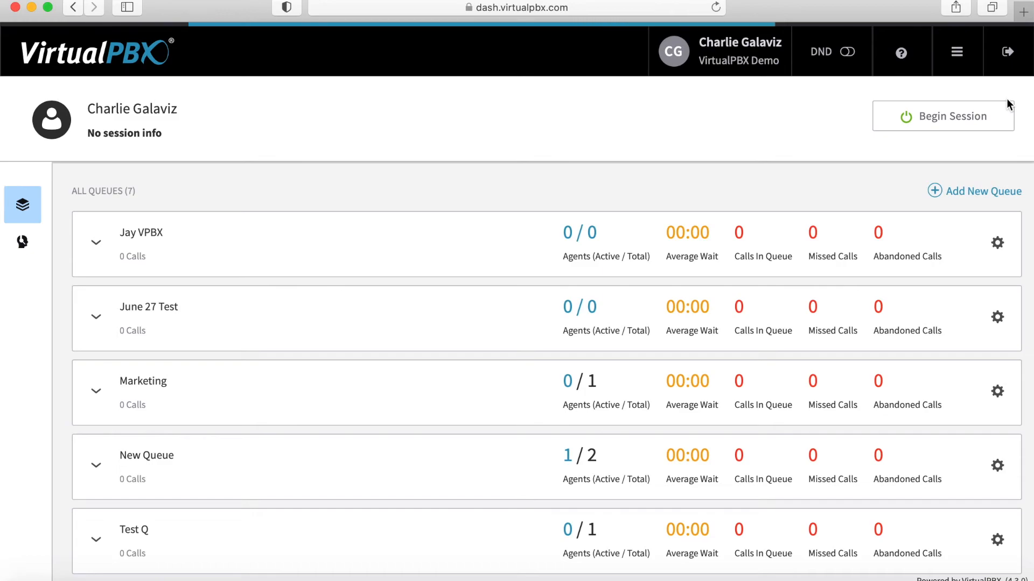
pyautogui.click(962, 123)
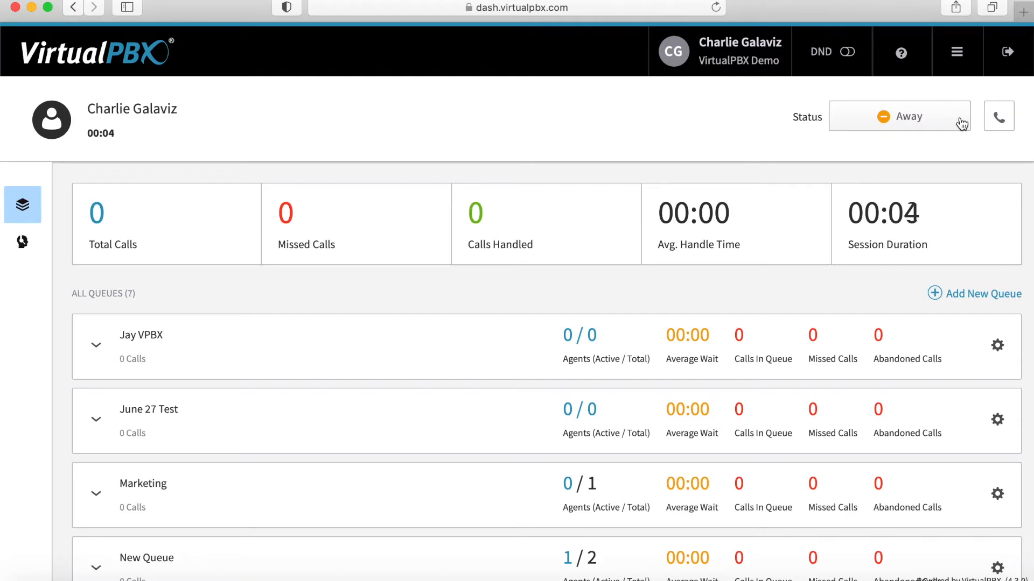
# Choose the agent's softphone as the default answering device and mark the agent as ready in all queues
pyautogui.click(998, 119)
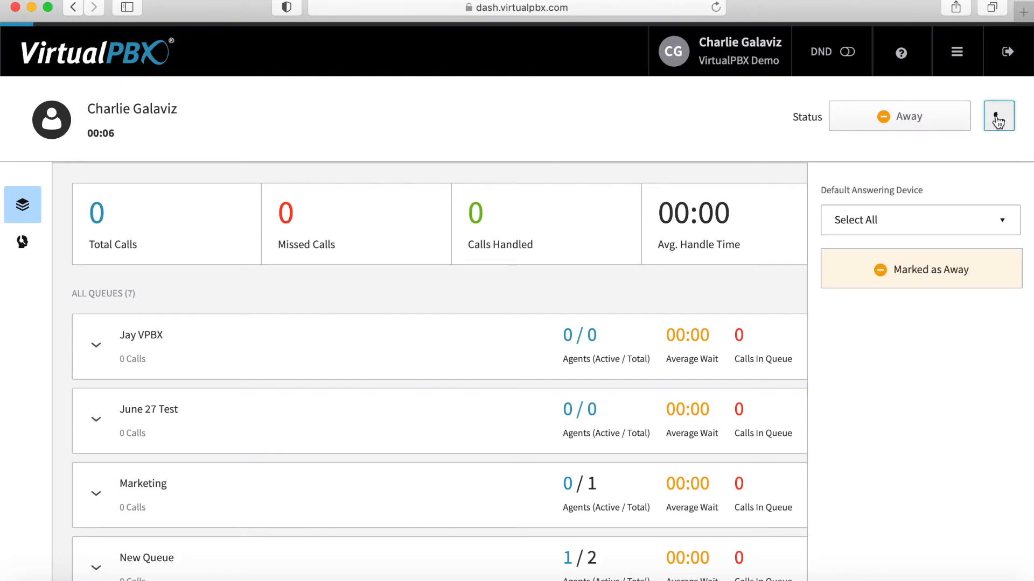
pyautogui.click(1000, 222)
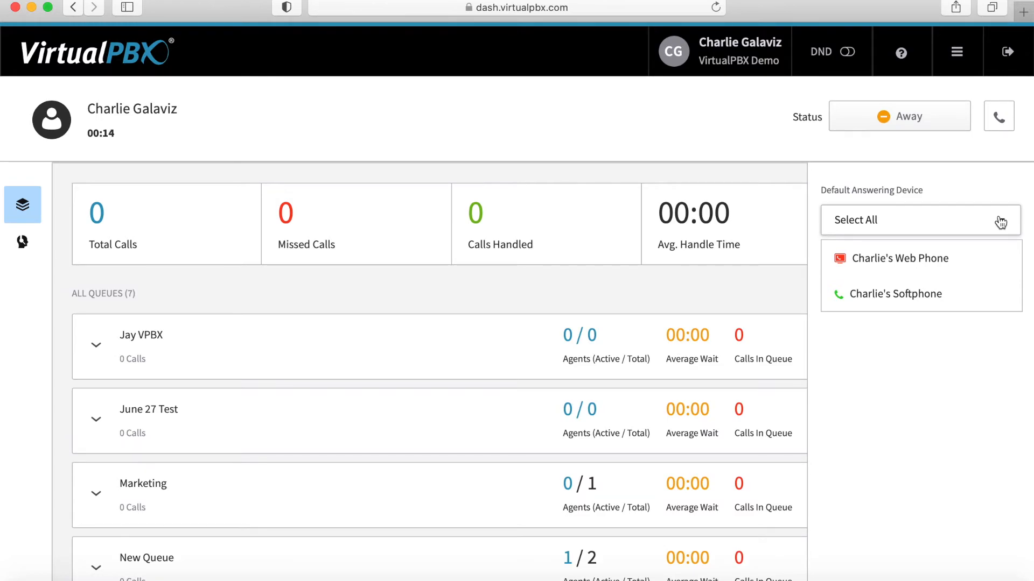
pyautogui.click(956, 299)
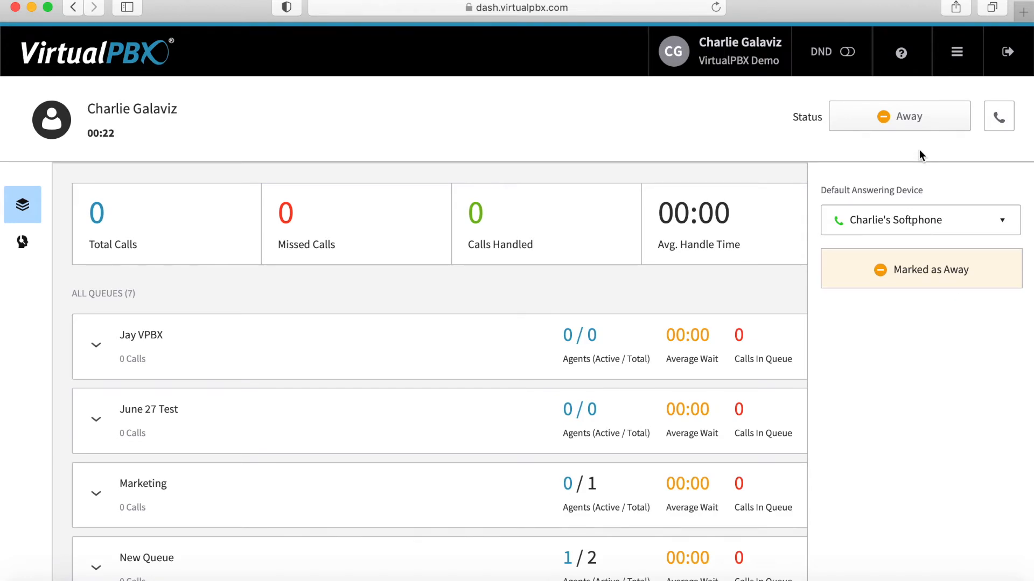
pyautogui.click(918, 126)
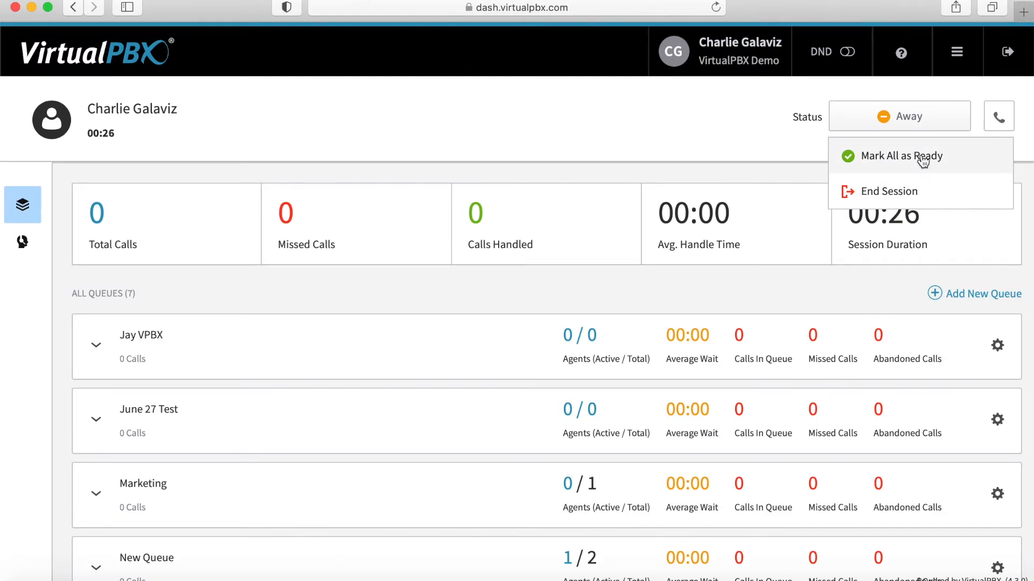
pyautogui.click(954, 161)
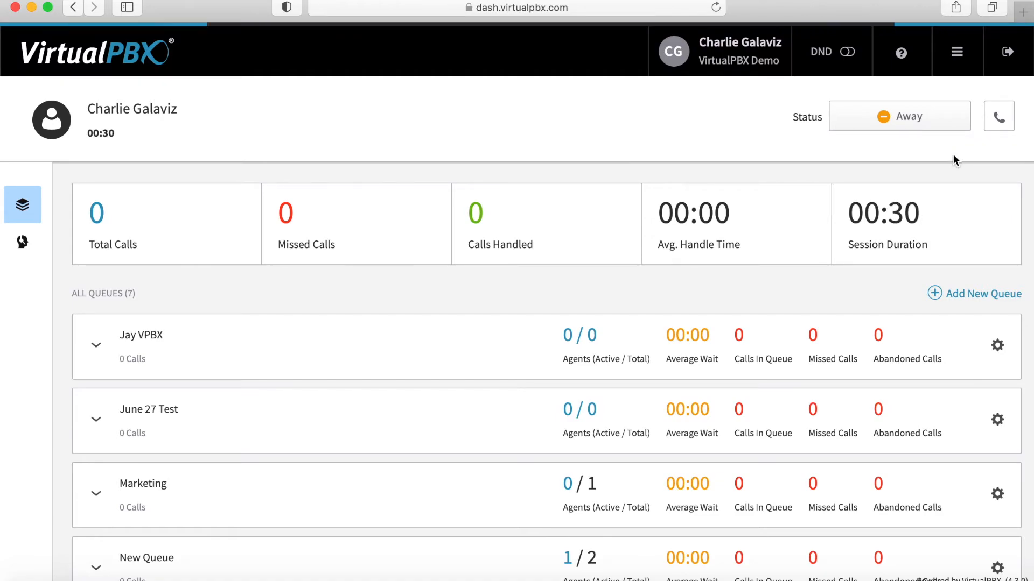